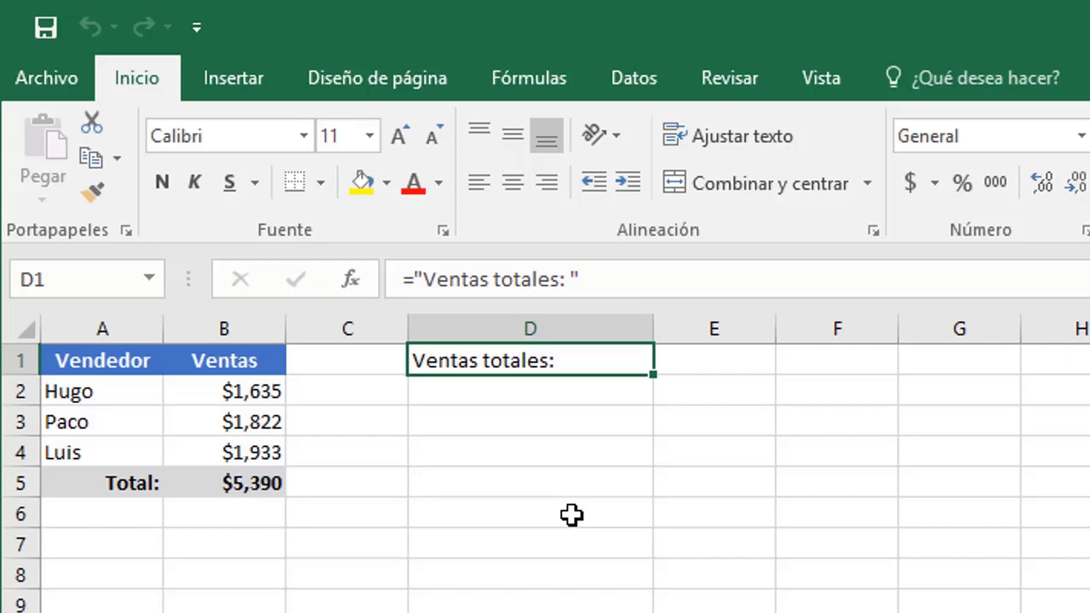
- Append a reference to cell B5 to the "Ventas totales: " text formula in D1, giving ="Ventas totales: "&B5
left_click(607, 283)
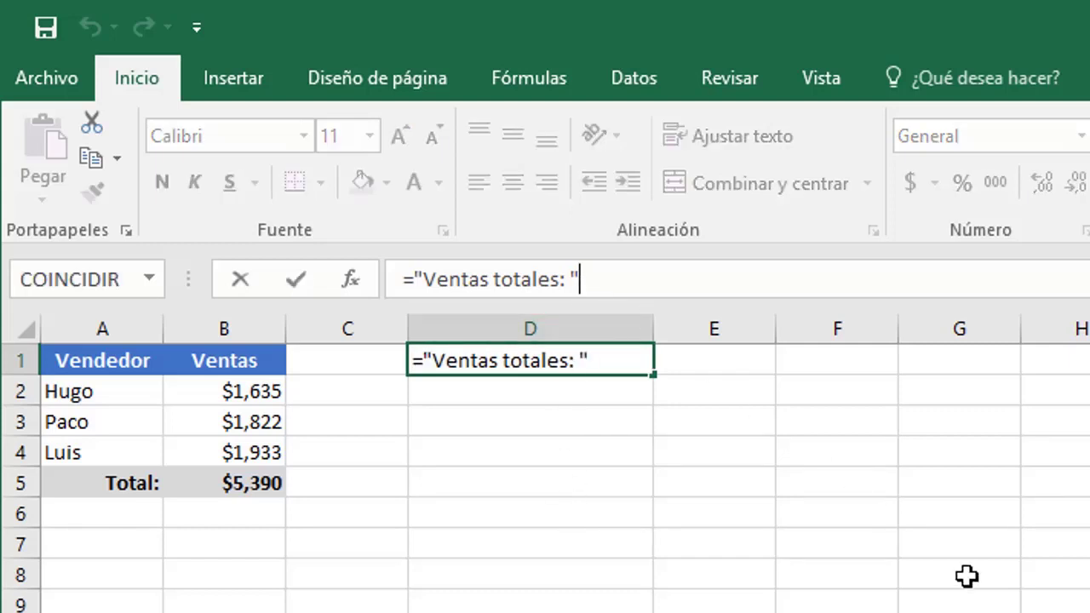
type("&")
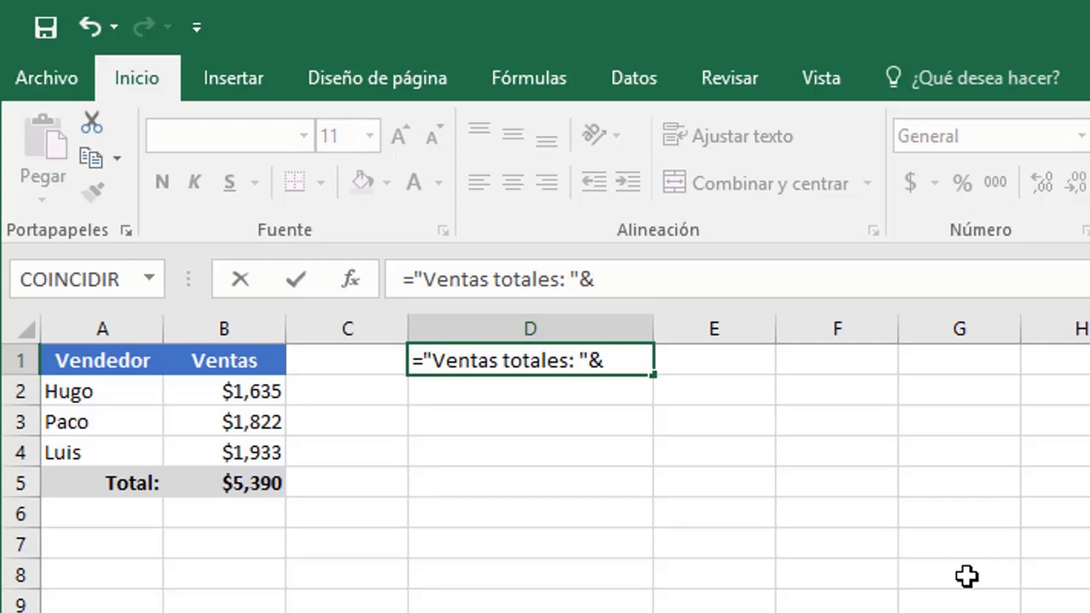
type("B5")
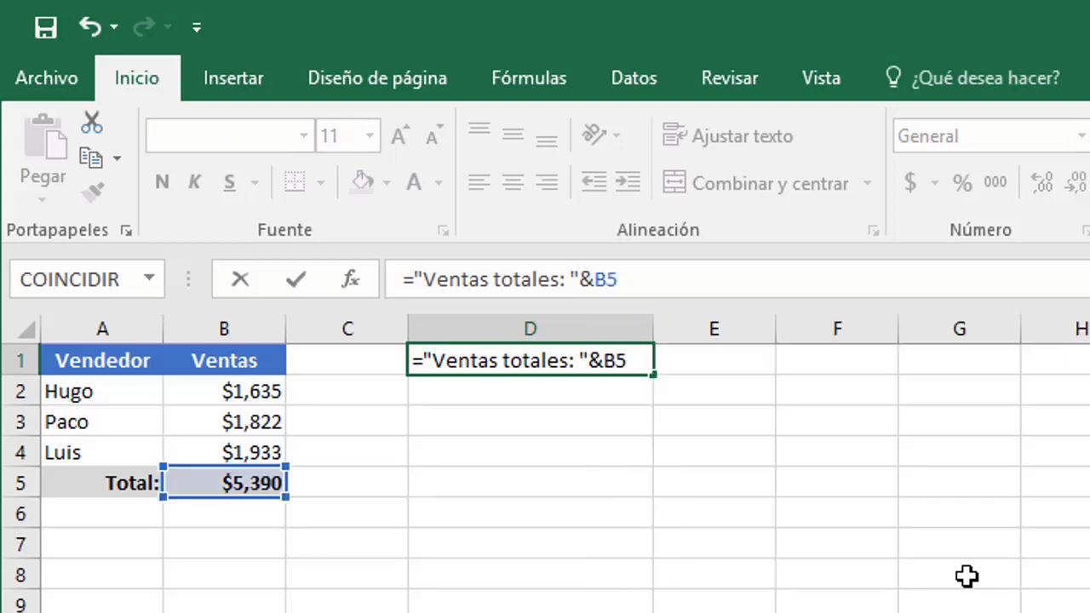
key("Return")
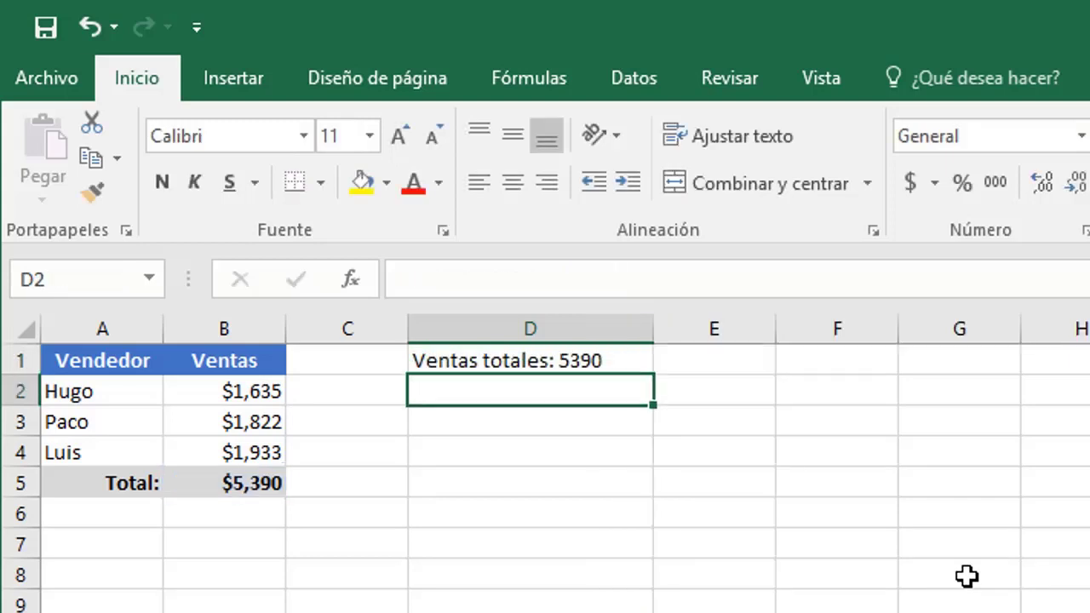
- Wrap B5 in the D1 formula with the TEXTO function and the format "$#,##0", giving ="Ventas totales: "&TEXTO(B5,"$#,##0")
left_click(488, 358)
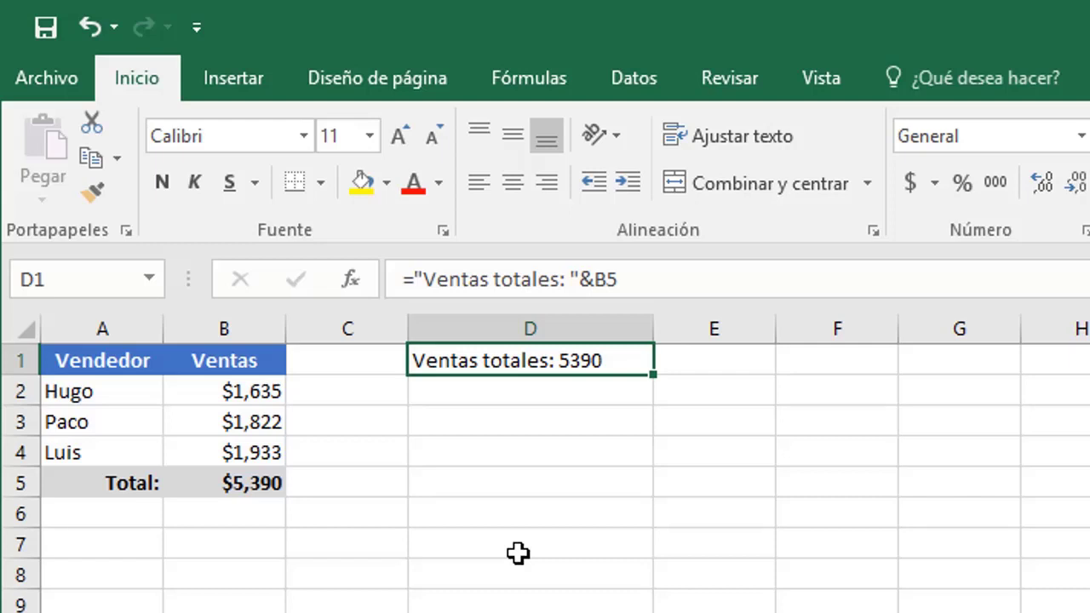
left_click(594, 279)
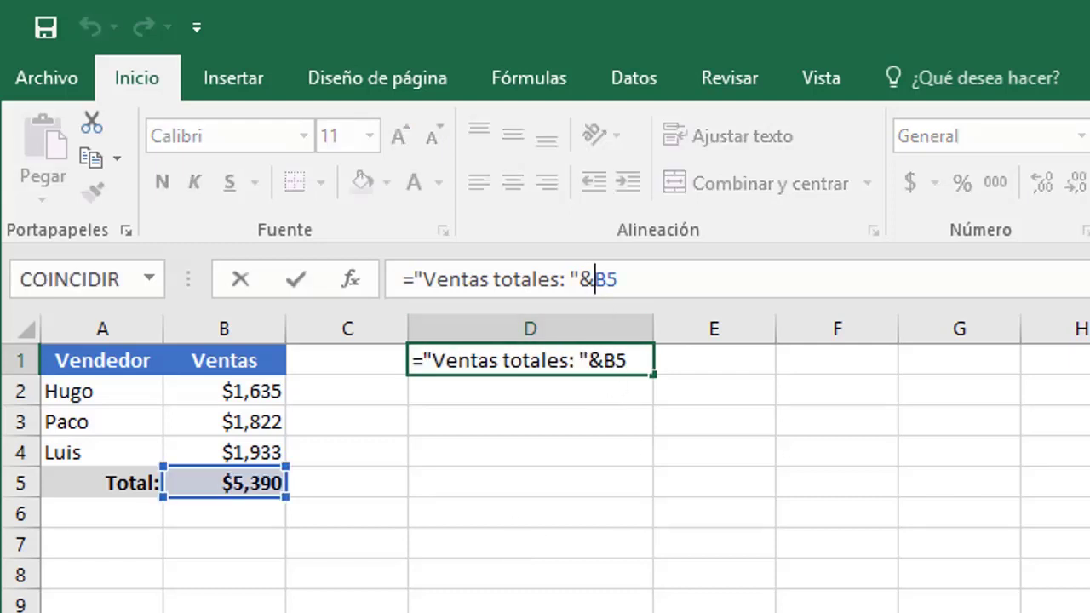
type("T")
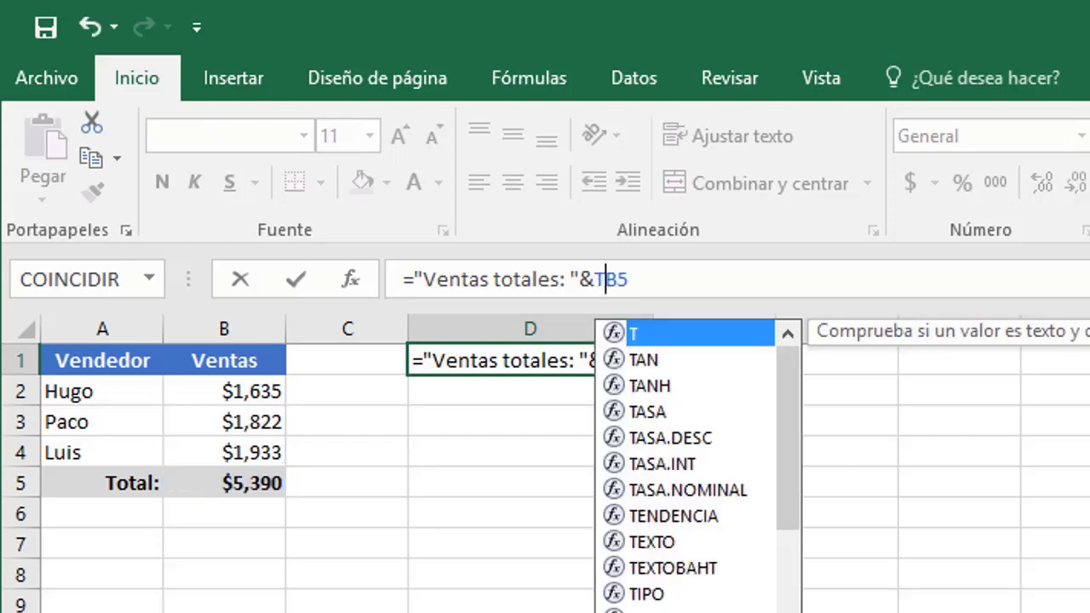
type("EXTO(")
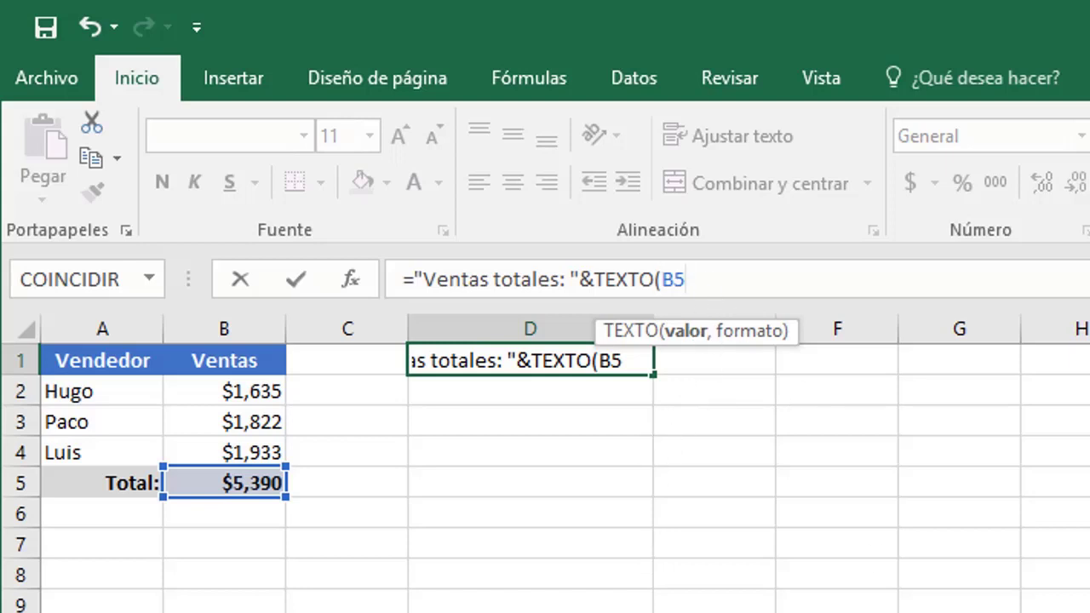
type(",")
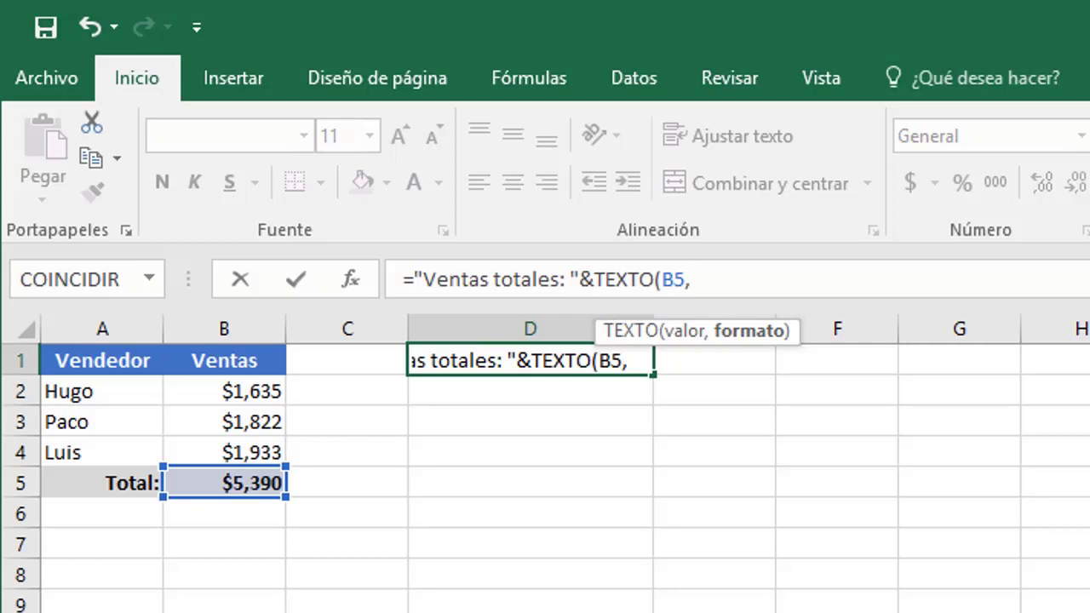
type("\"$#")
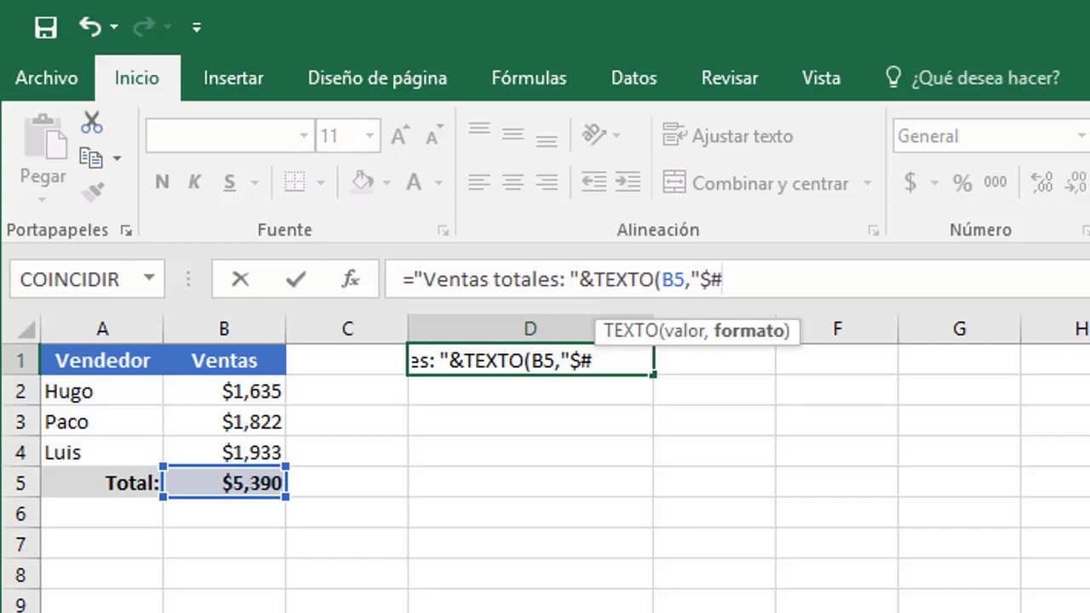
type(",##")
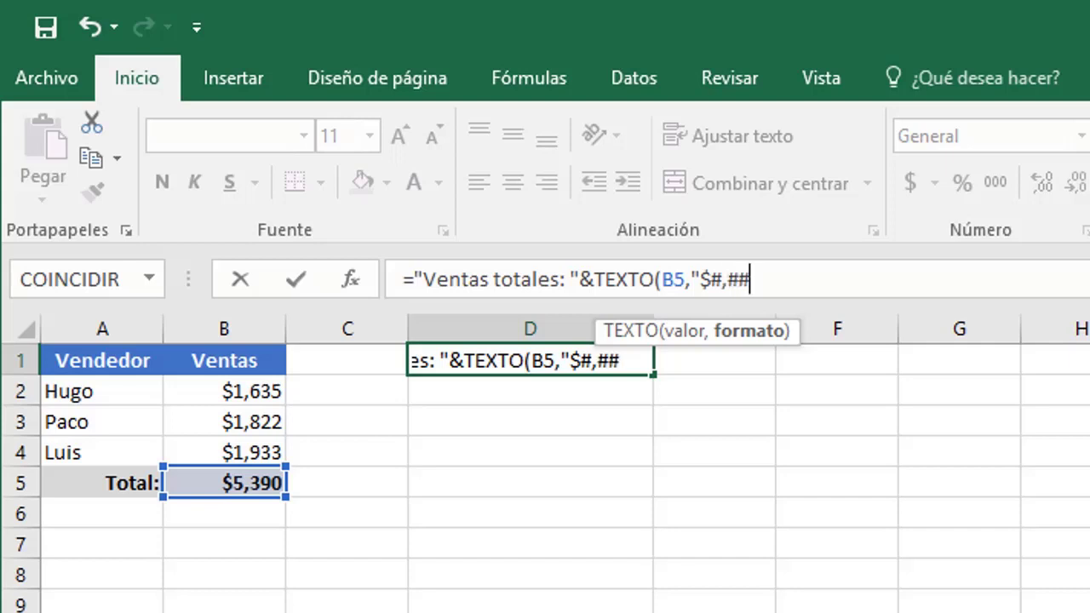
type("0\")")
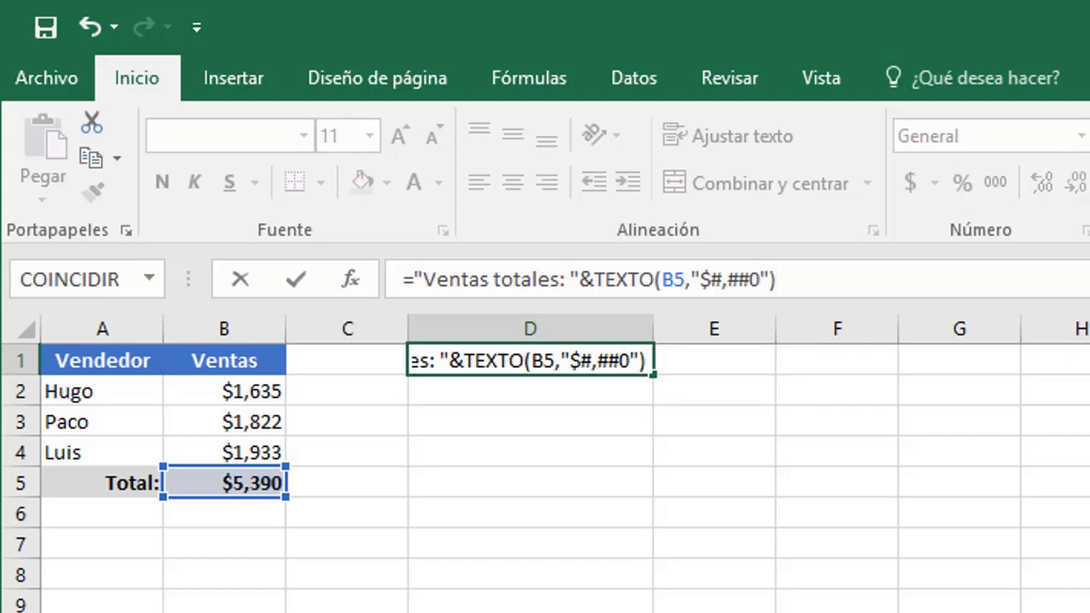
key("Return")
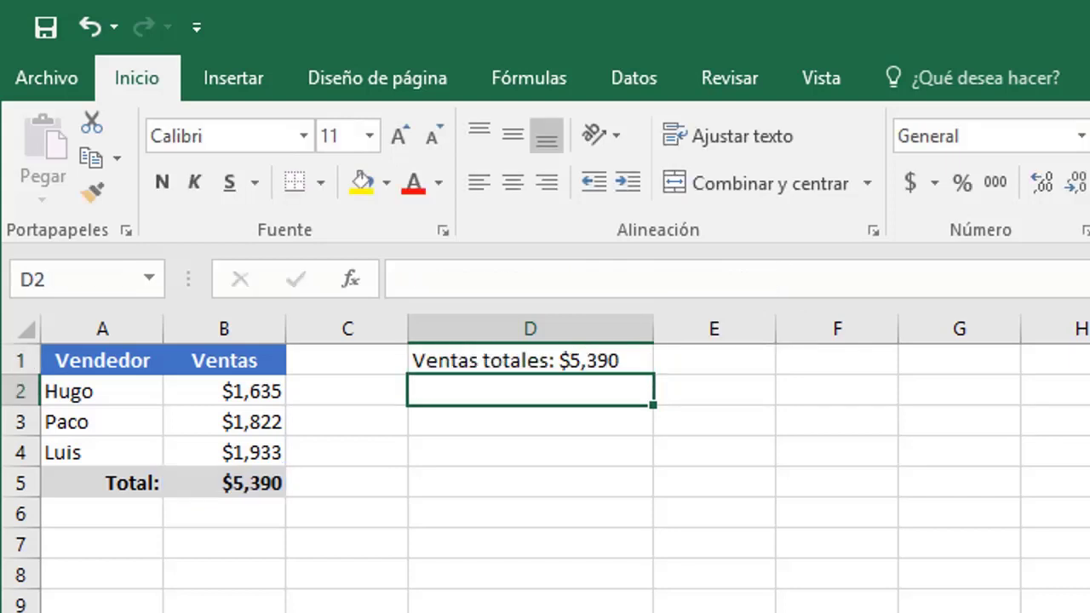
left_click(477, 361)
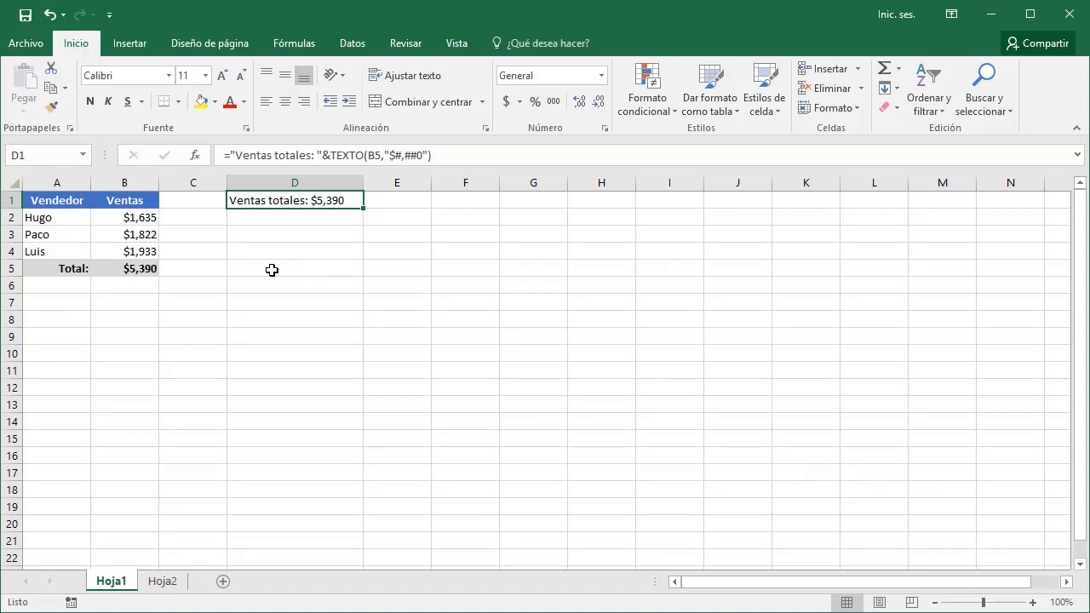
- Examine the Personalizada number format codes available for cell B2, and leave the cell formatting without applying changes
right_click(146, 219)
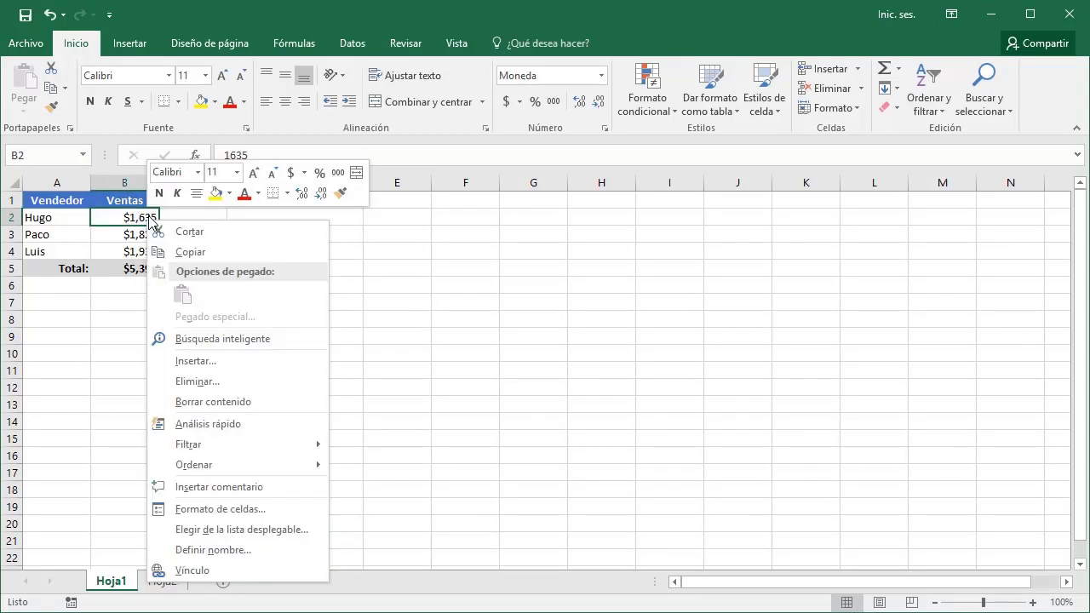
left_click(236, 508)
left_click_drag(227, 324, 468, 140)
left_click(294, 321)
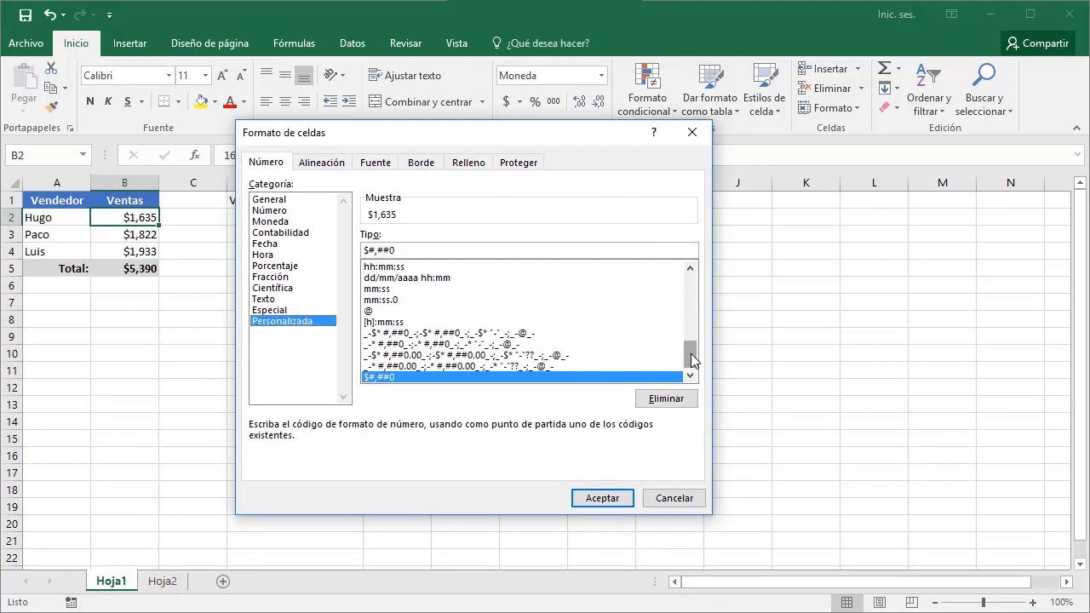
left_click_drag(691, 361, 687, 284)
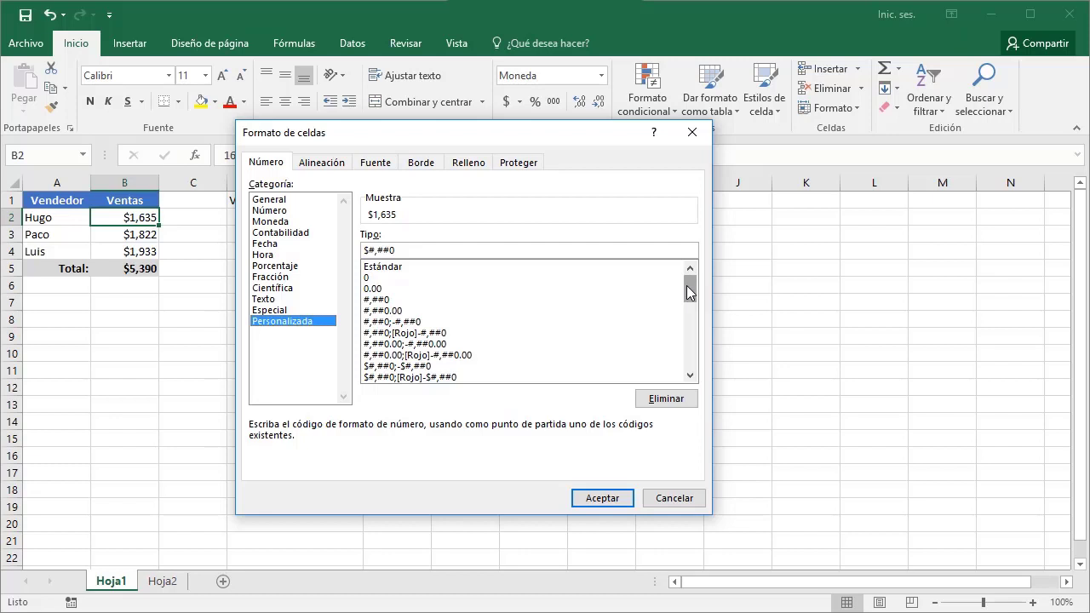
left_click(677, 498)
- On sheet Hoja2, append a reference to A2 to the C2 formula, giving ="Fecha de vencimiento: "&A2
left_click(162, 582)
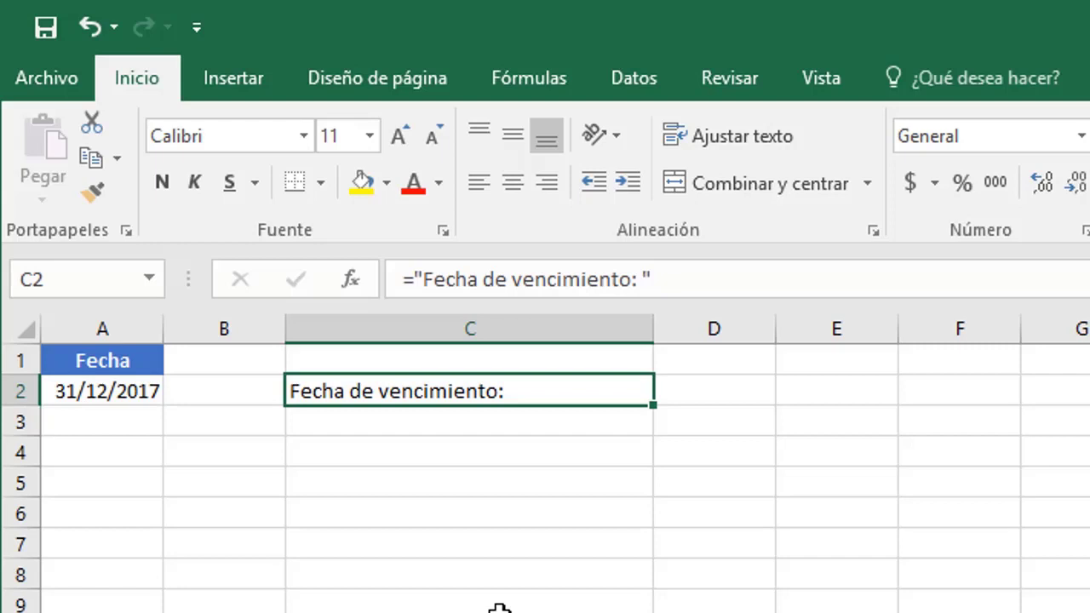
left_click(684, 287)
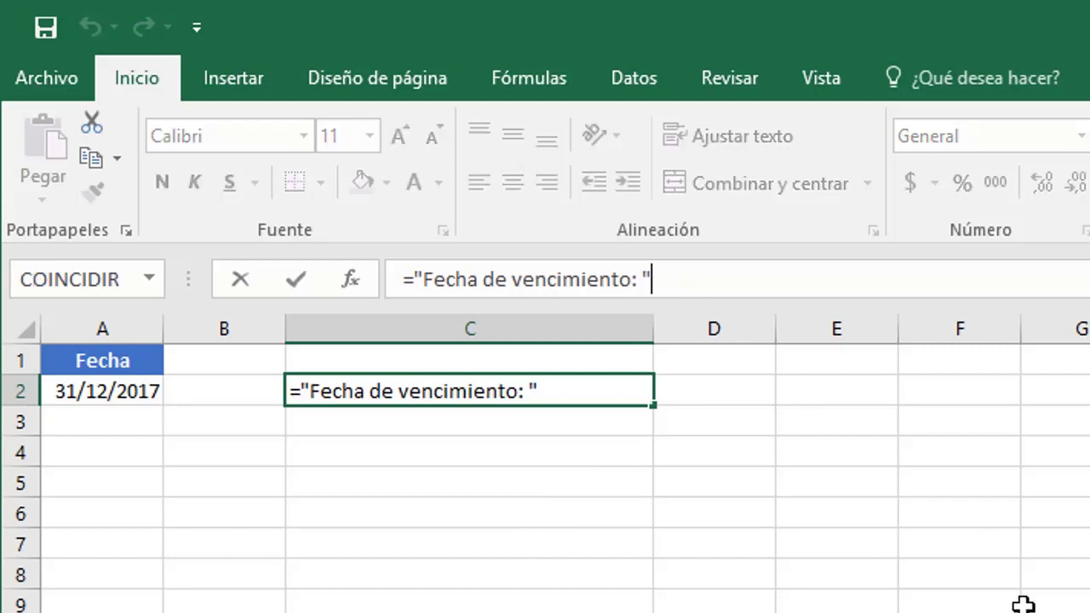
type("&")
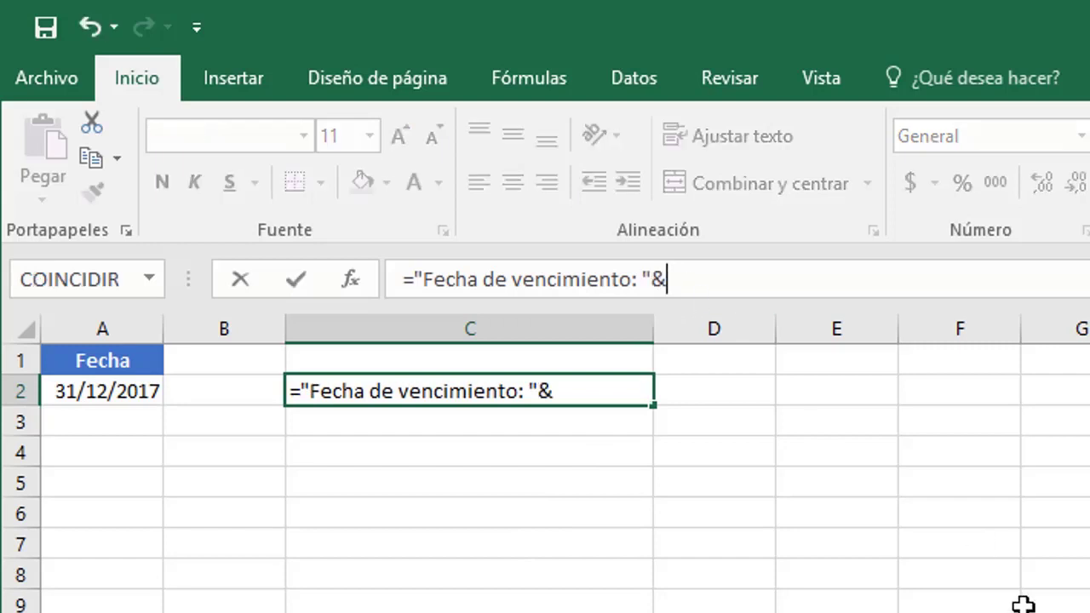
type("A2")
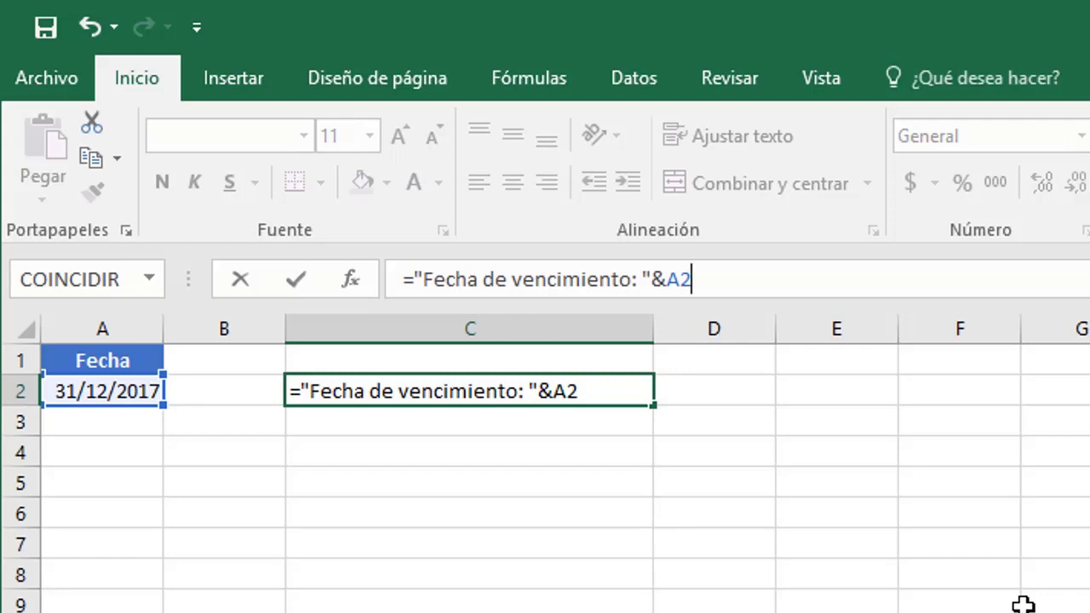
key("Return")
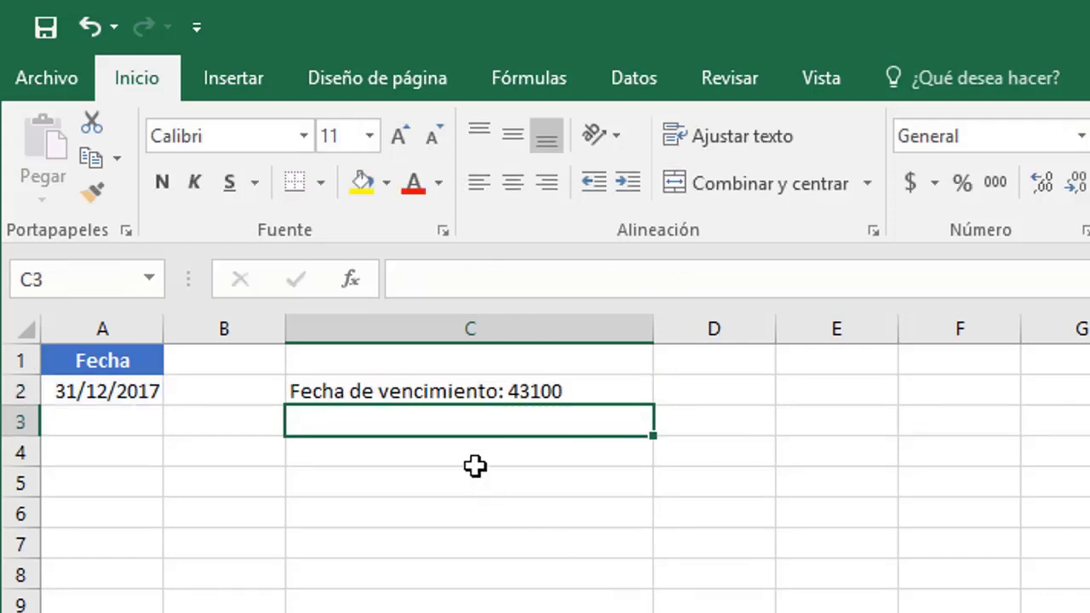
- Wrap A2 in the C2 formula with the TEXTO function and the date format "dd/mm/aaaa", giving ="Fecha de vencimiento: "&TEXTO(A2,"dd/mm/aaaa")
left_click(406, 387)
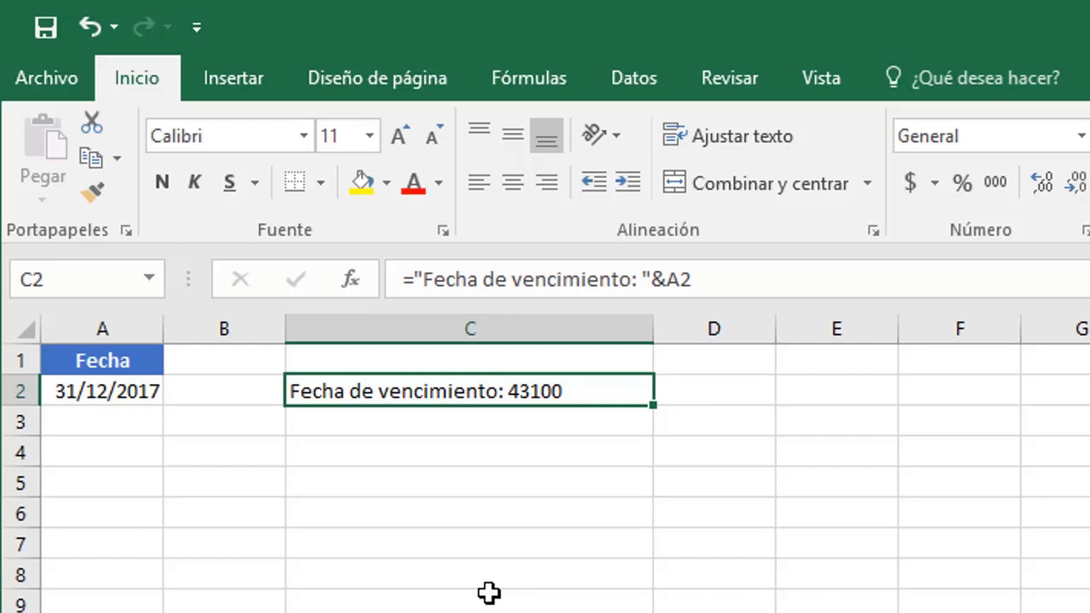
left_click(669, 279)
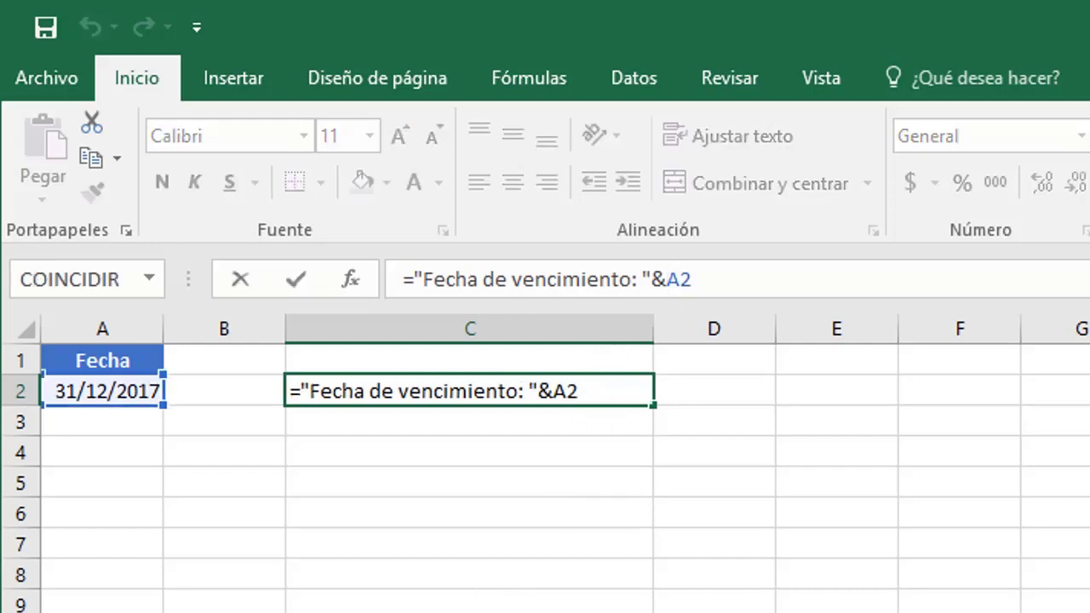
type("TEXTO")
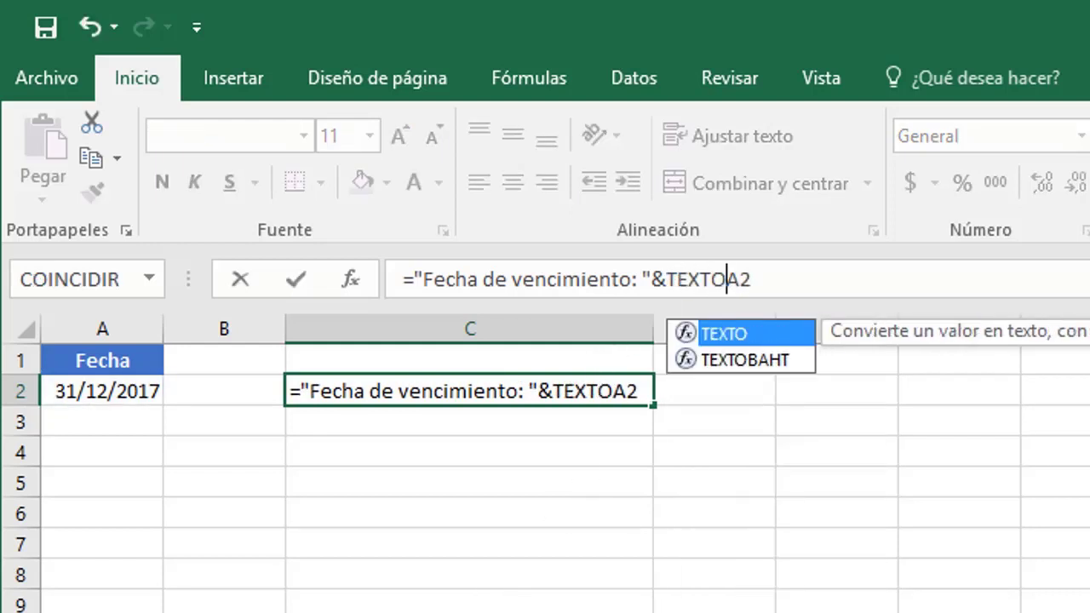
type("(A2")
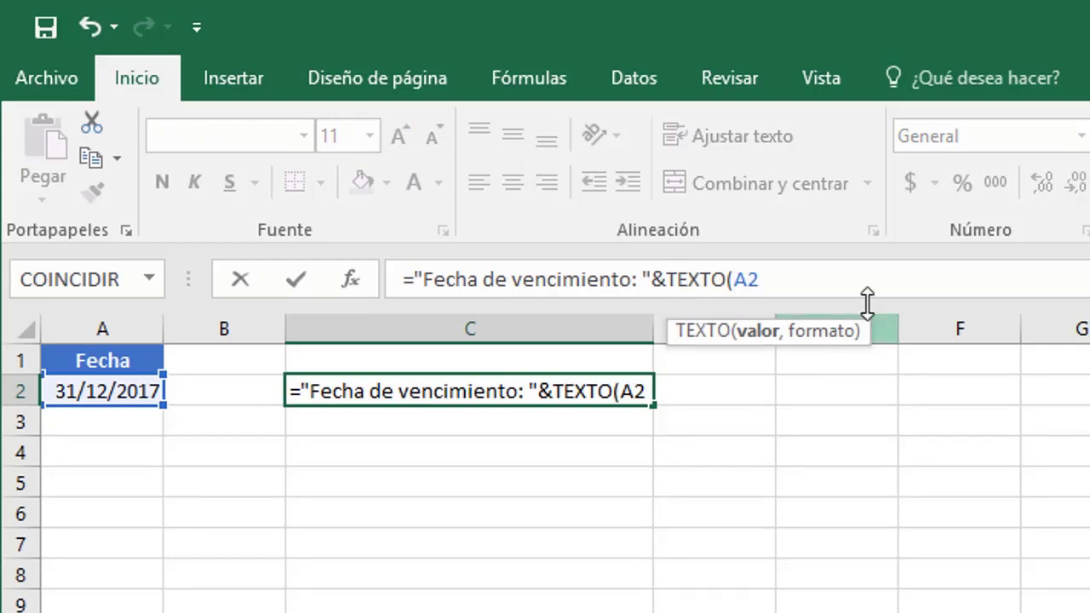
type(",")
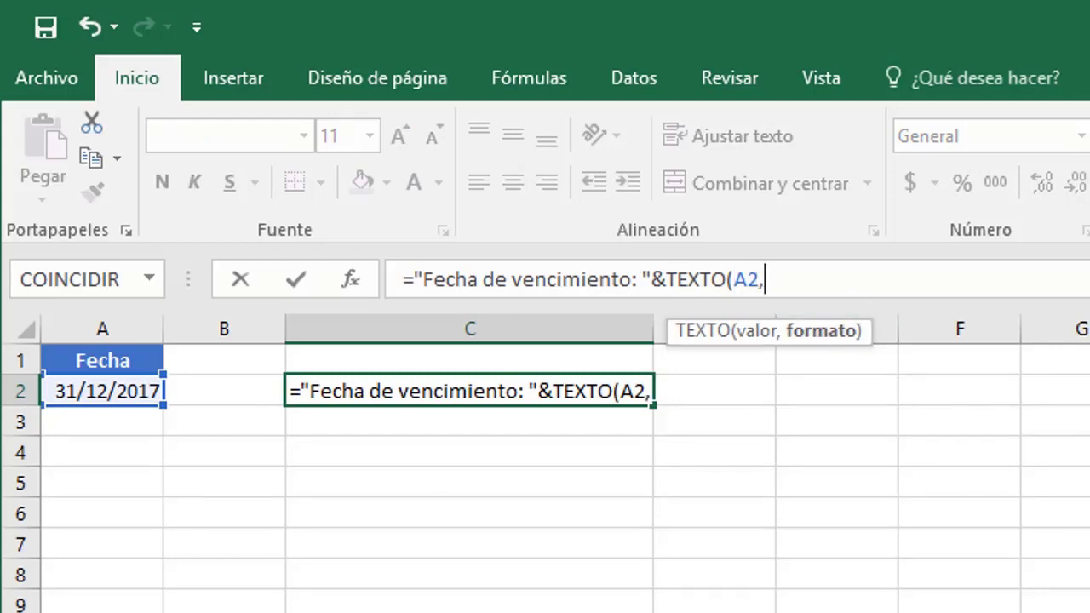
type("\"dd")
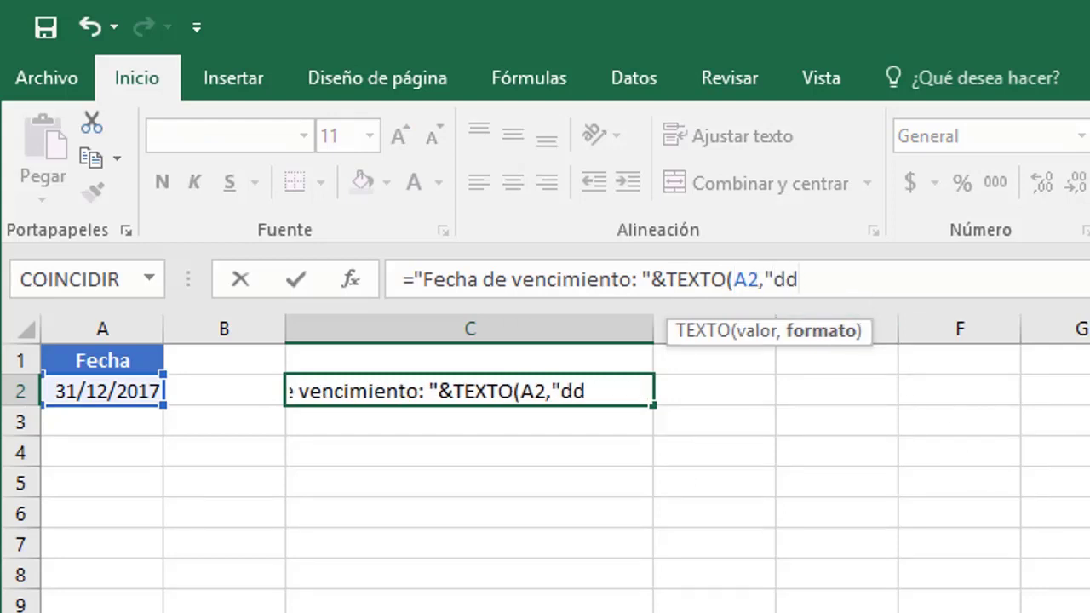
type("/mm")
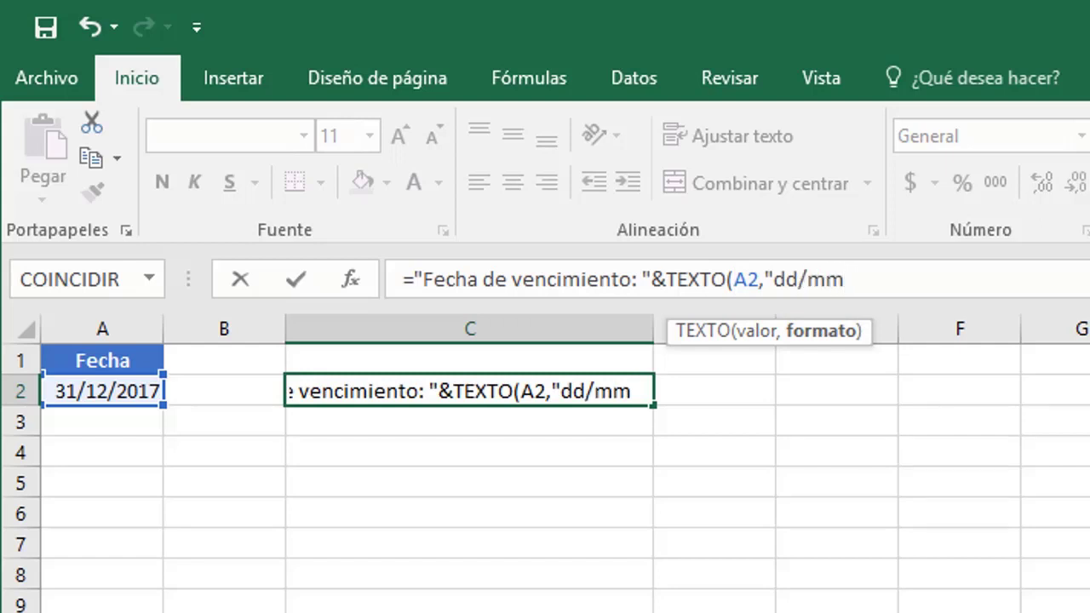
type("/aaaa")
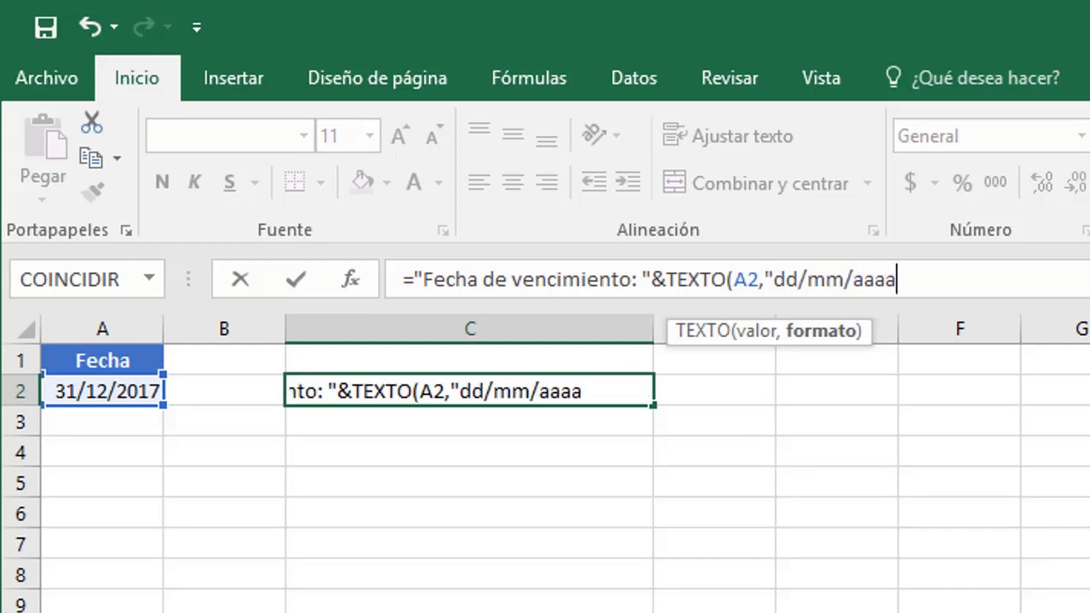
type("\")")
key("Return")
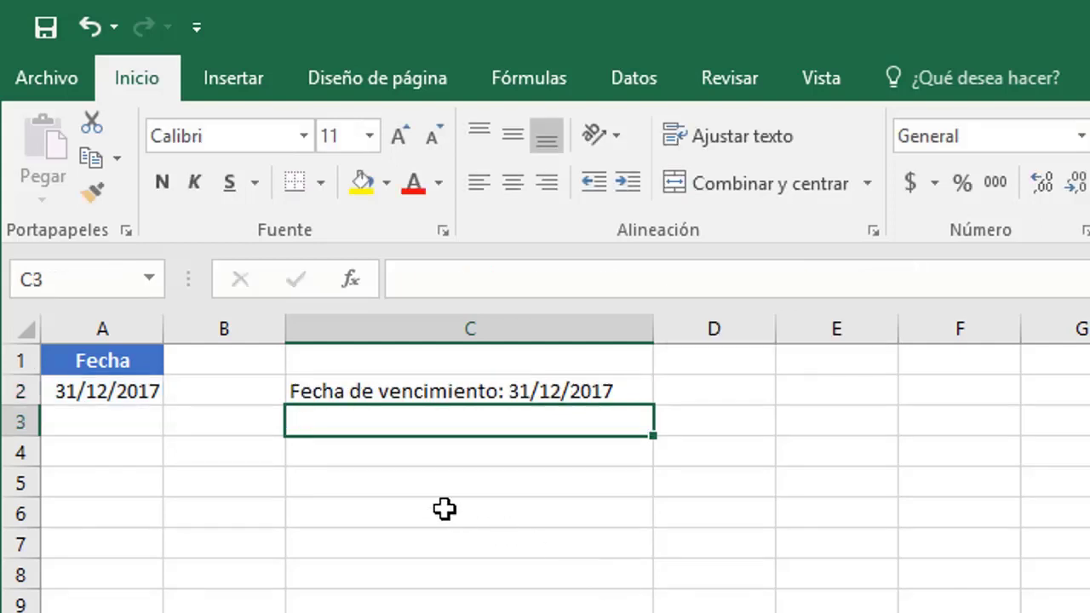
left_click(379, 394)
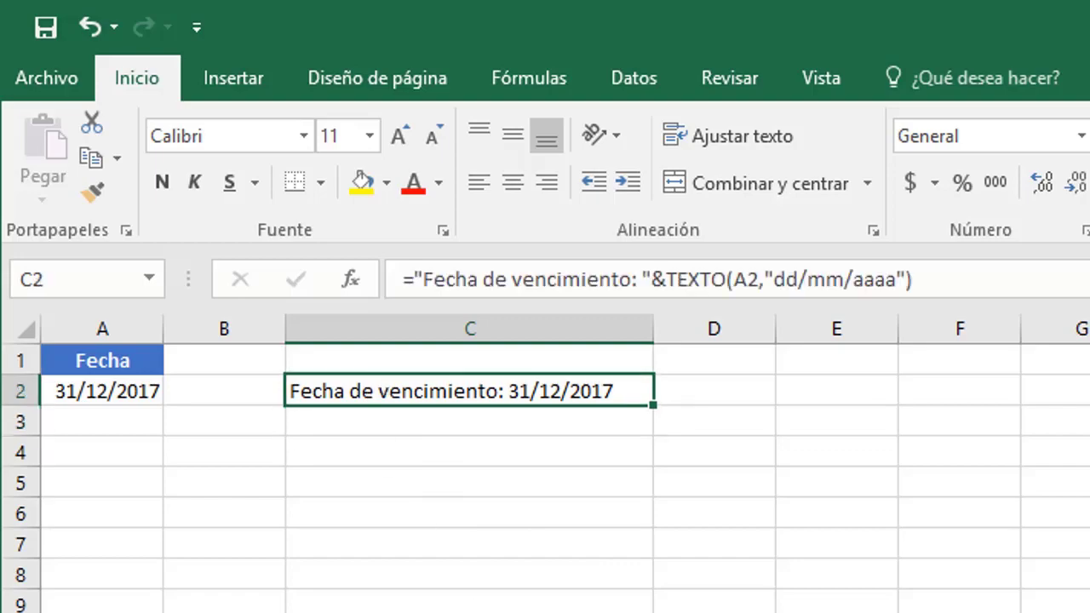